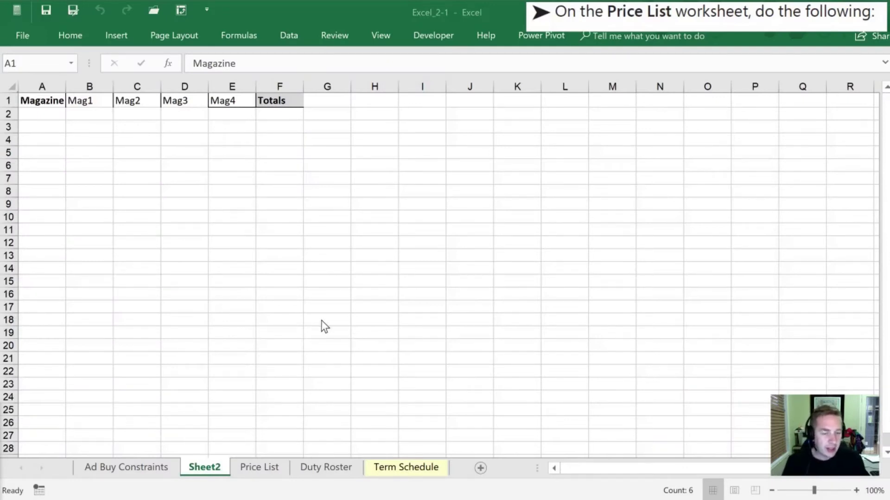
- Make Price List the active worksheet, showing the Item/Quantity/Price table
click(254, 469)
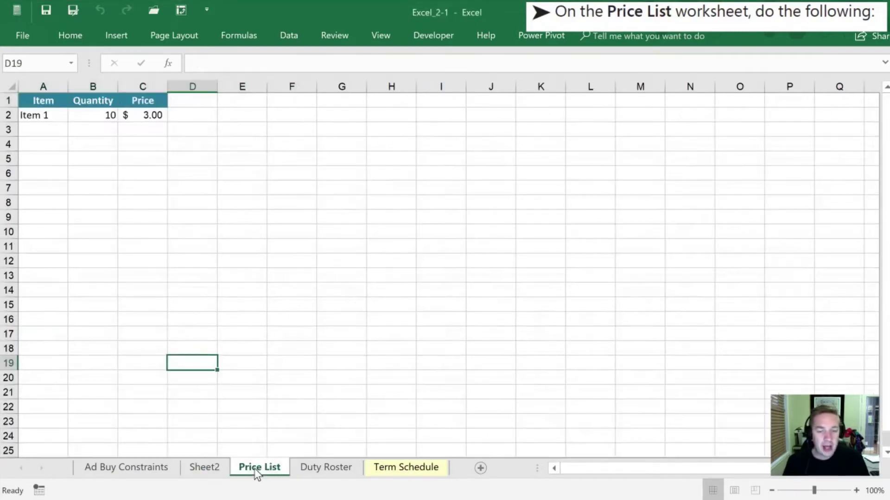
click(209, 466)
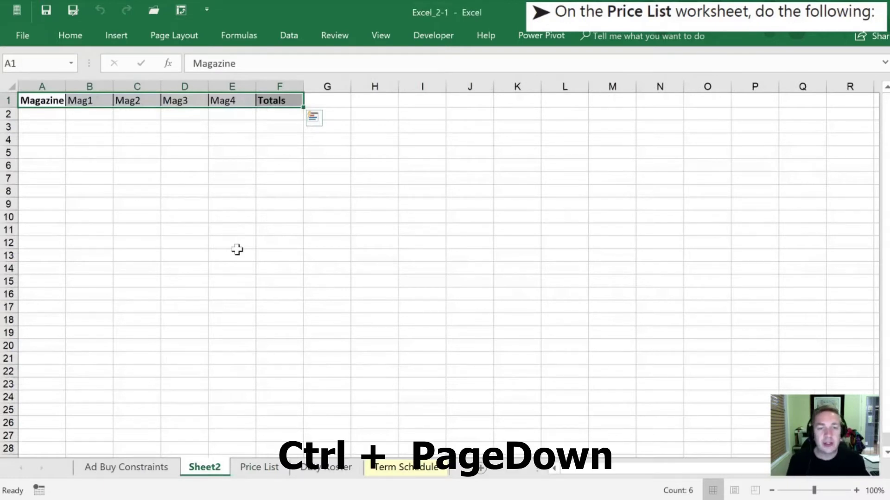
key(ctrl+Page_Down)
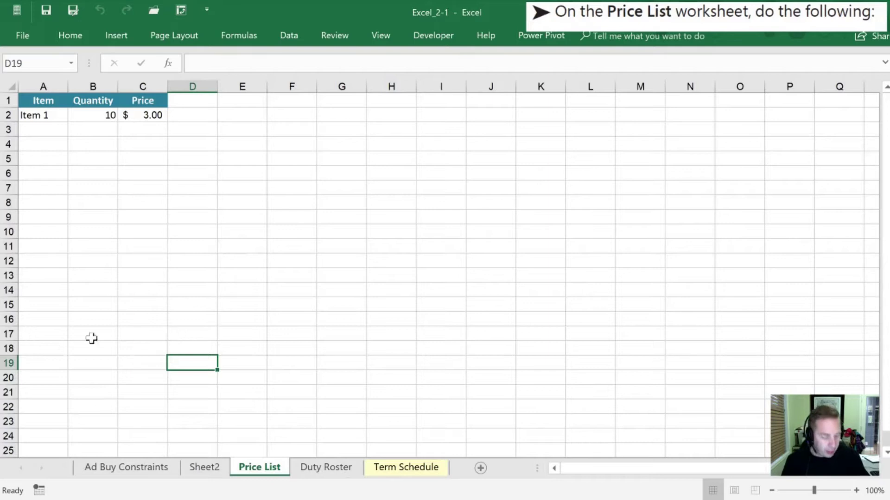
- Extend Item 1 in A2 down to A21 as the series Item 1 through Item 20
click(60, 317)
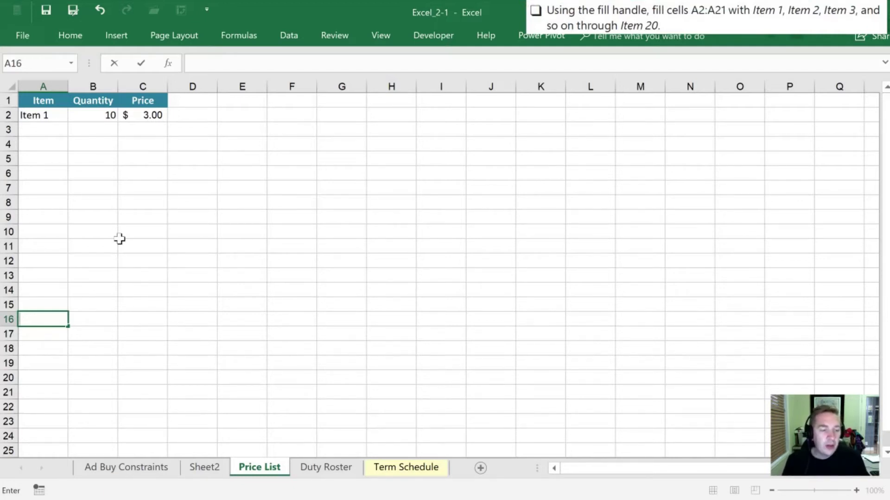
click(38, 117)
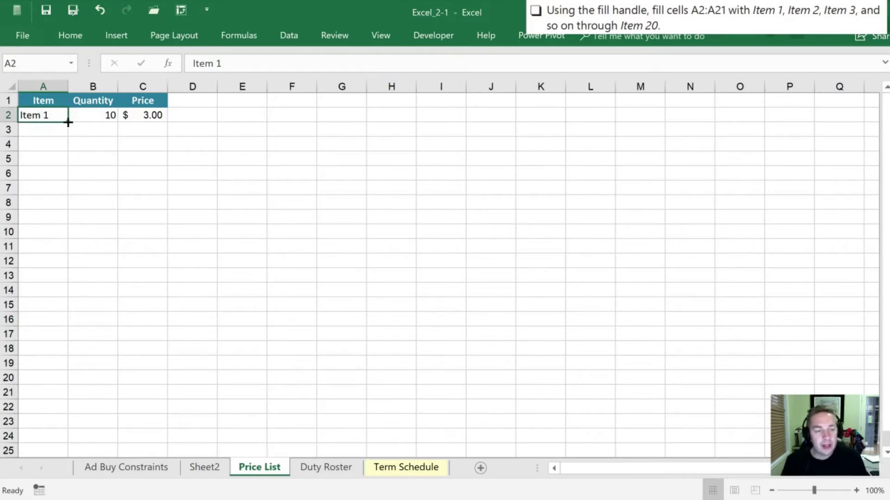
drag(68, 122, 67, 235)
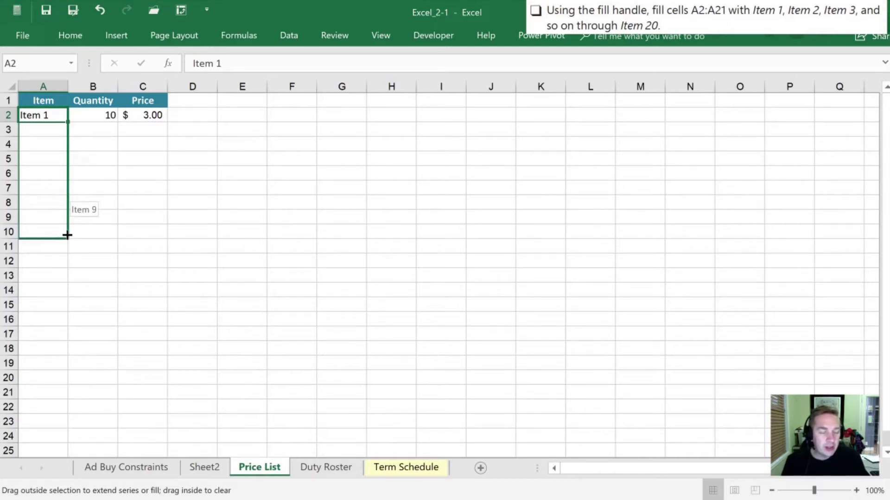
drag(67, 235, 55, 396)
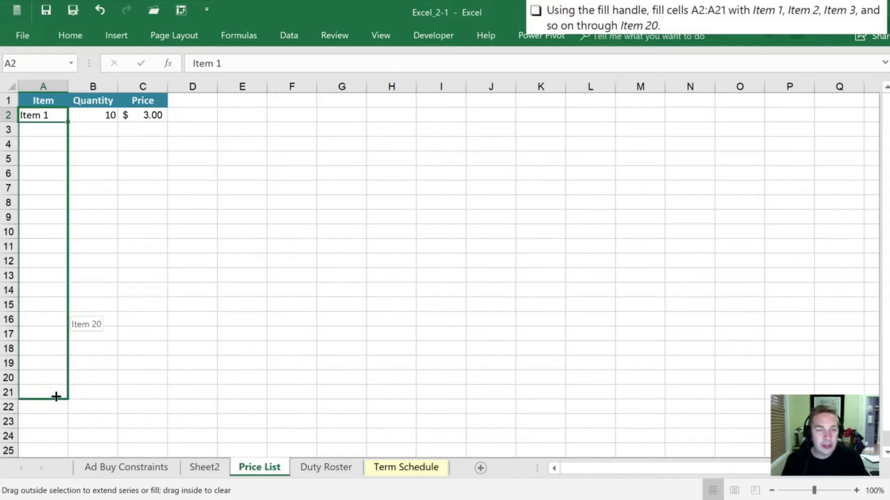
drag(55, 397, 56, 397)
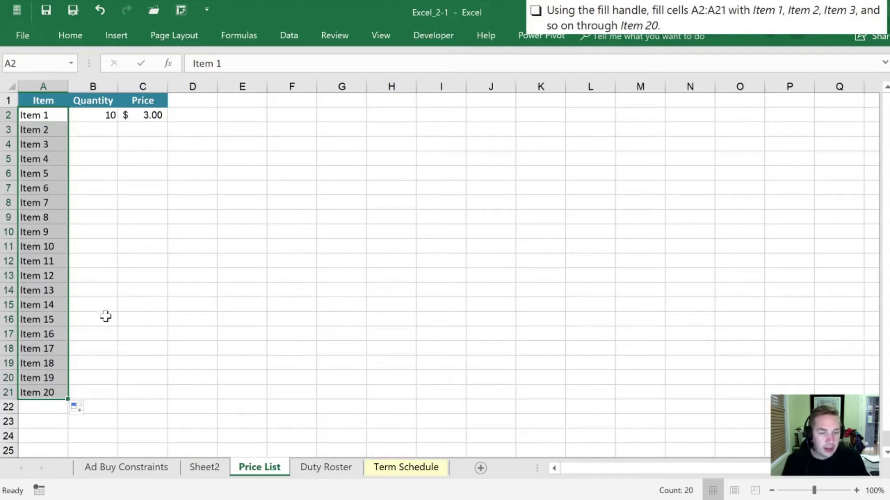
click(107, 299)
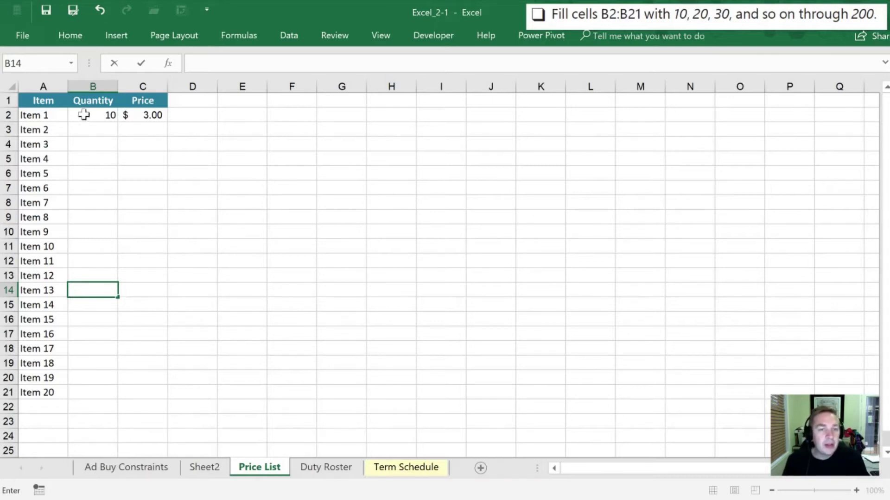
- Enter 20 in B3 below the 10, setting up the B2:B3 quantity pattern
click(82, 114)
drag(115, 124, 90, 292)
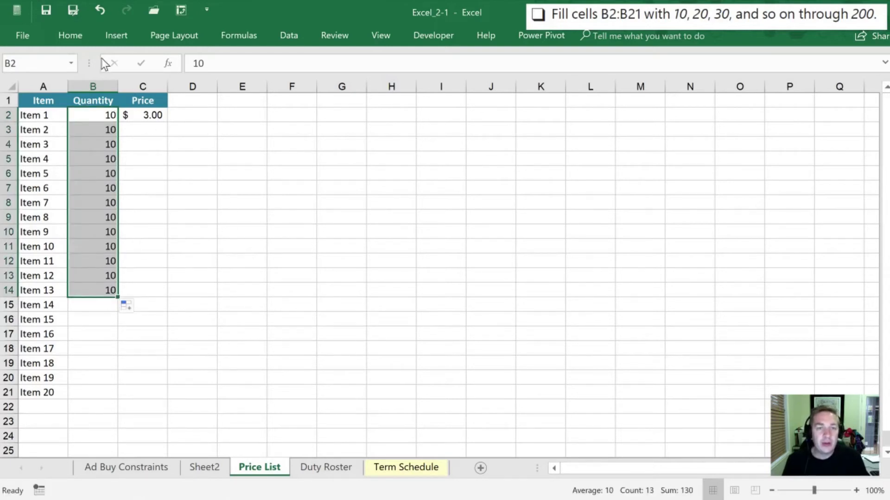
click(98, 14)
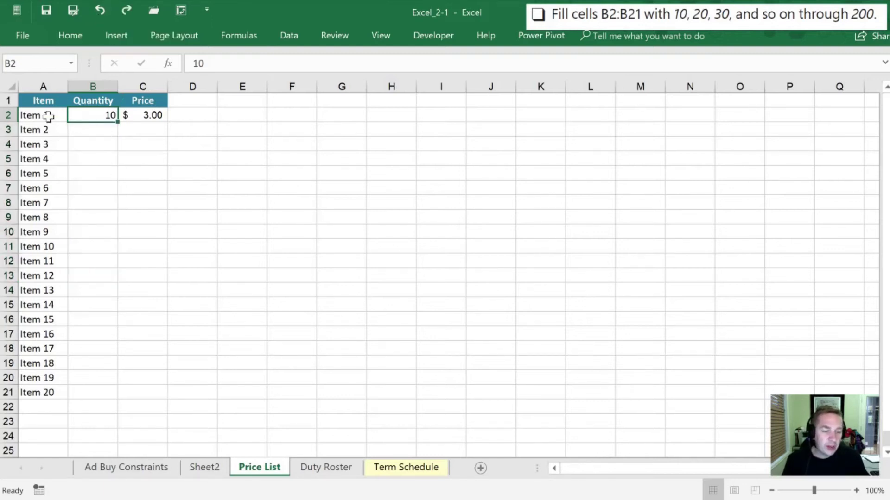
click(88, 132)
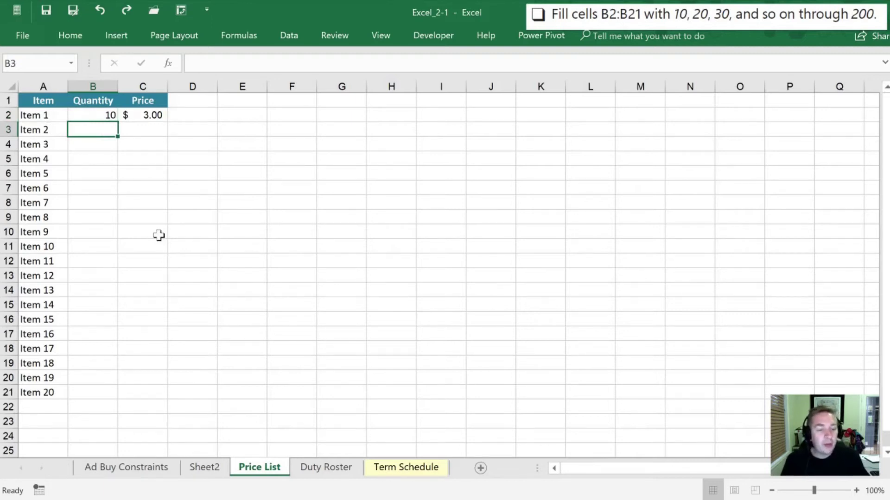
text(20)
key(Return)
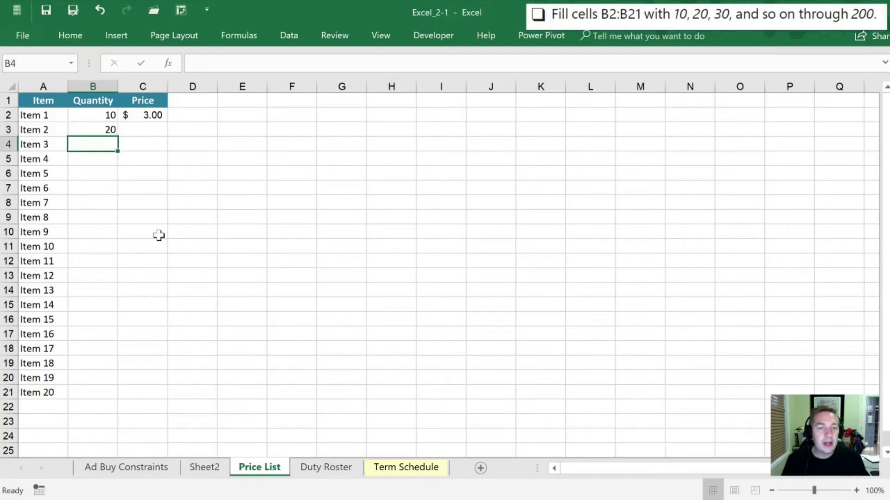
key(Up)
key(Up)
key(shift+Down)
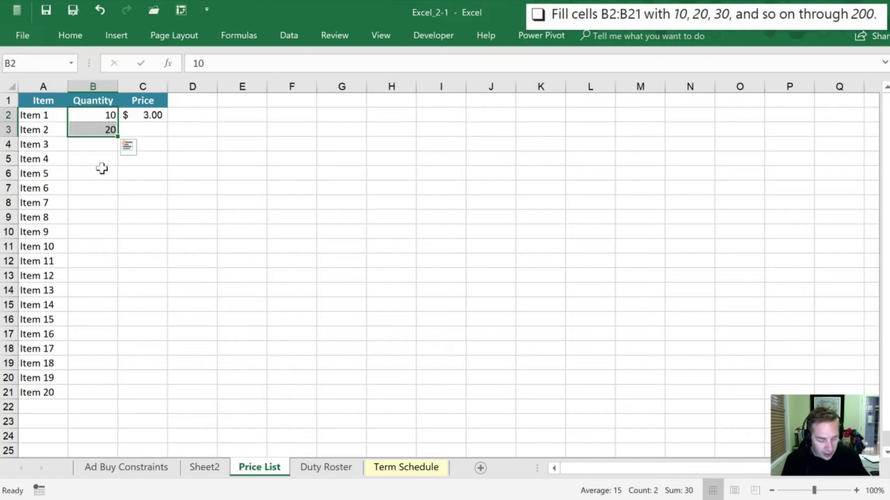
- Flash Fill B4:B21 with quantities 30 through 200
key(ctrl+e)
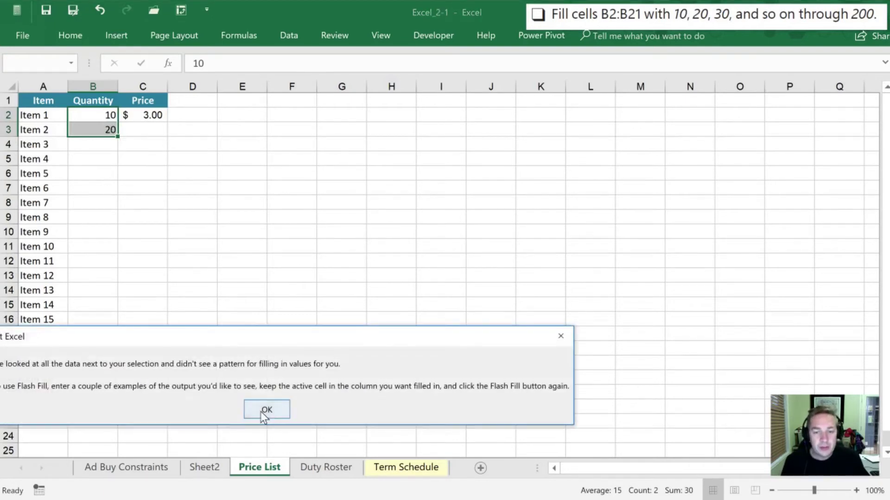
click(266, 410)
drag(118, 137, 87, 398)
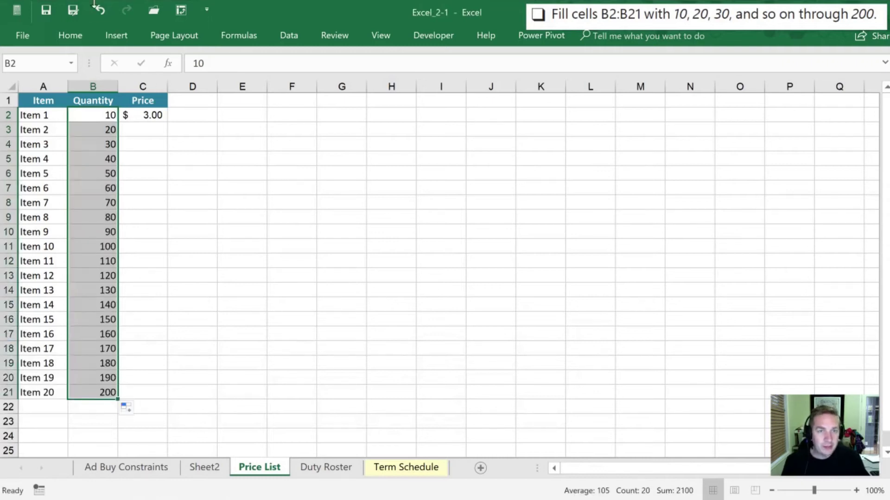
click(102, 11)
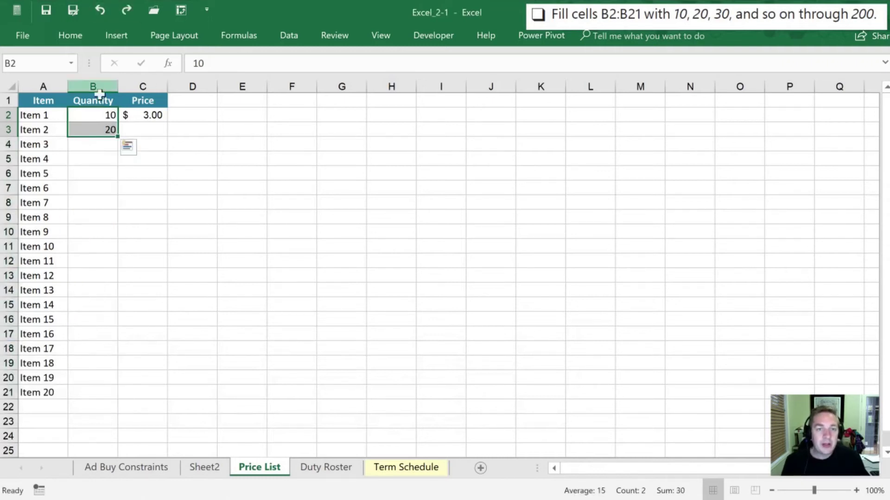
click(87, 129)
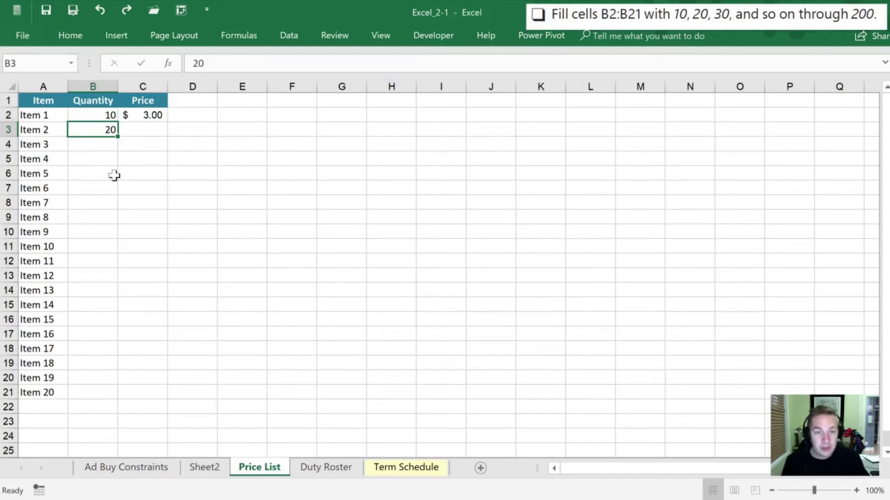
key(ctrl+e)
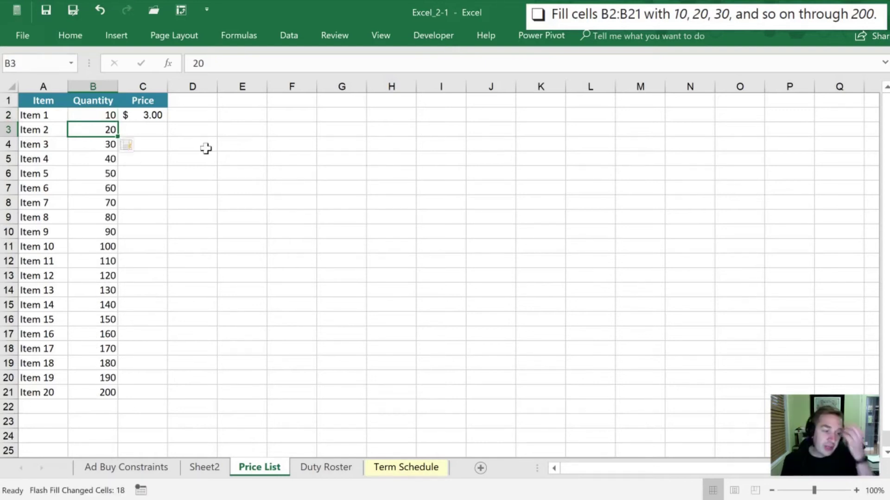
click(101, 8)
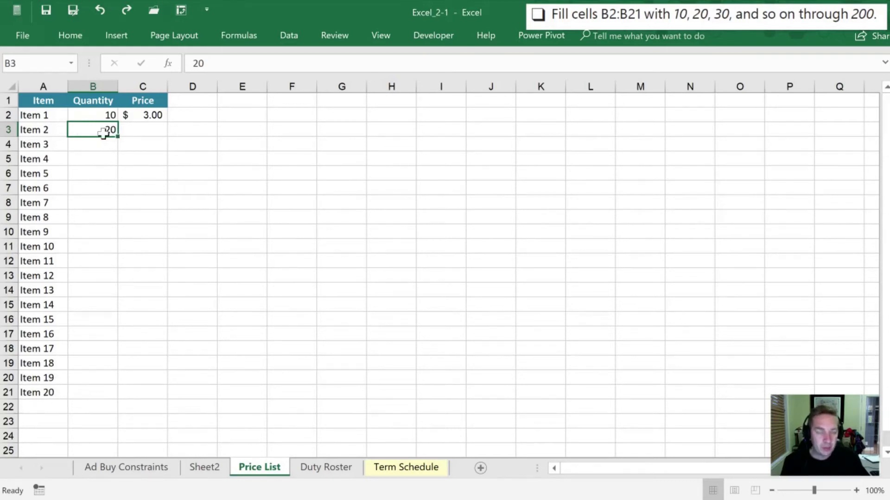
key(ctrl+e)
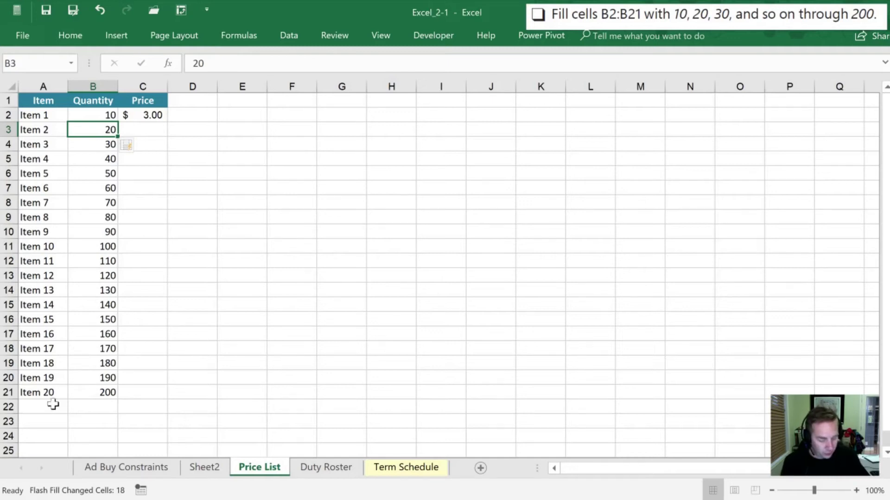
- Enter 2.95 as the Item 2 price in C3 below the $3.00
click(113, 435)
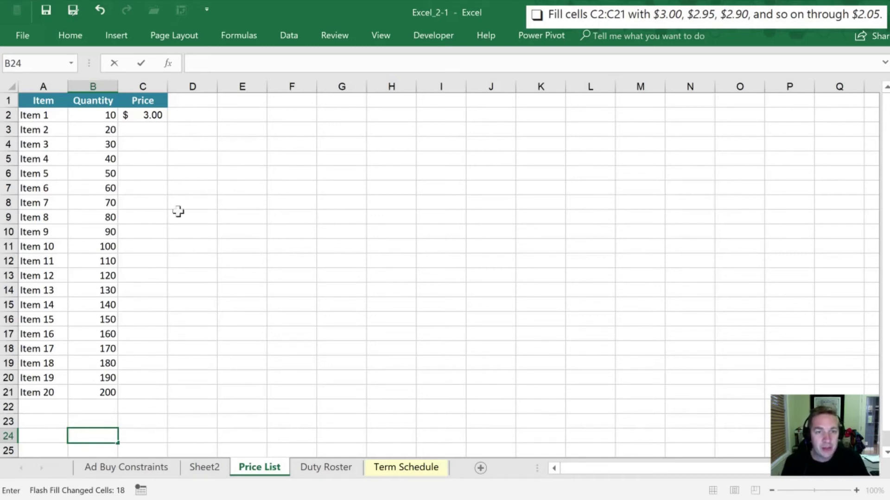
click(133, 129)
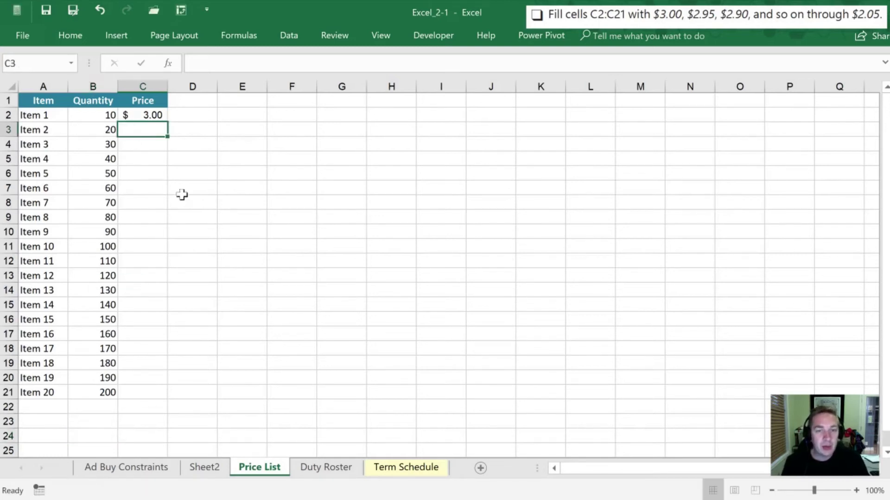
click(134, 116)
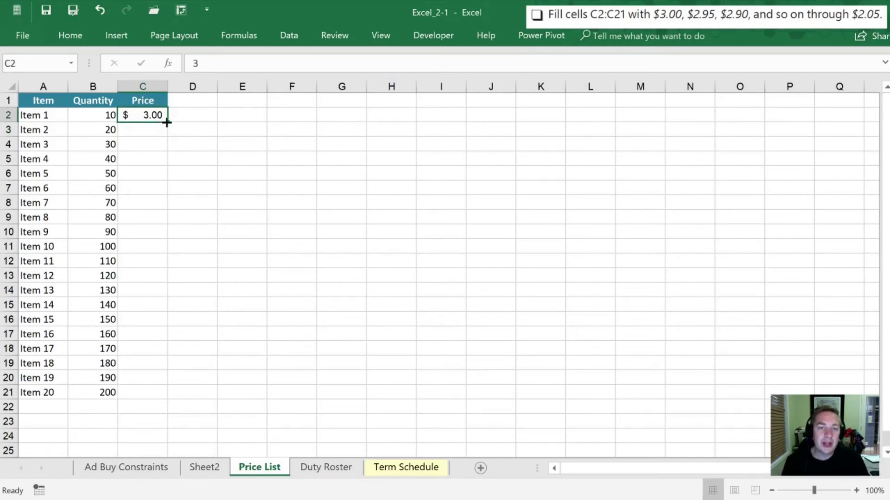
drag(167, 122, 167, 137)
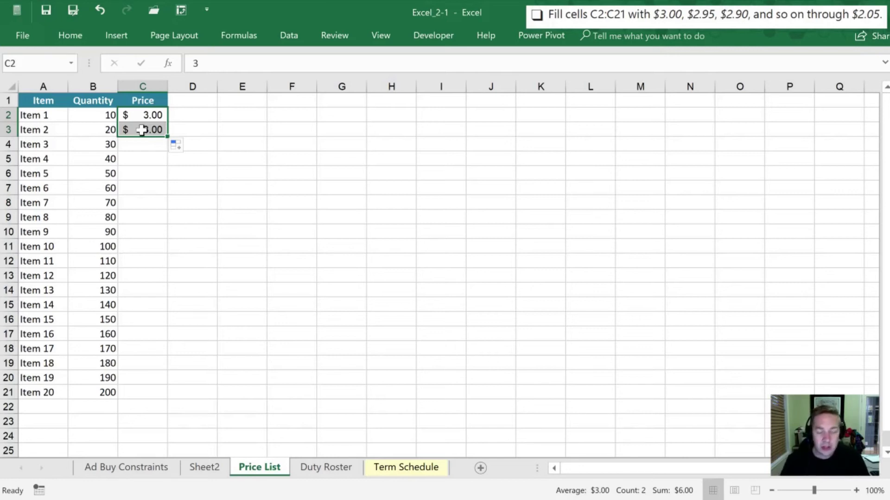
click(142, 131)
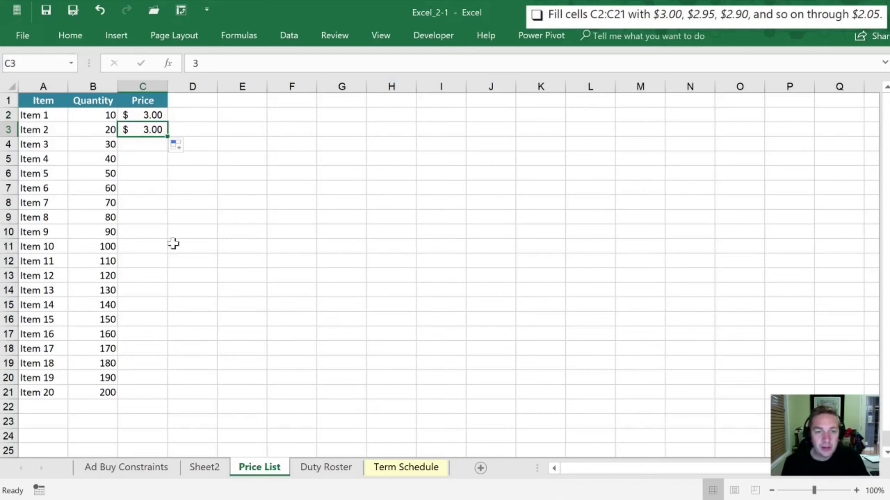
text(2.95)
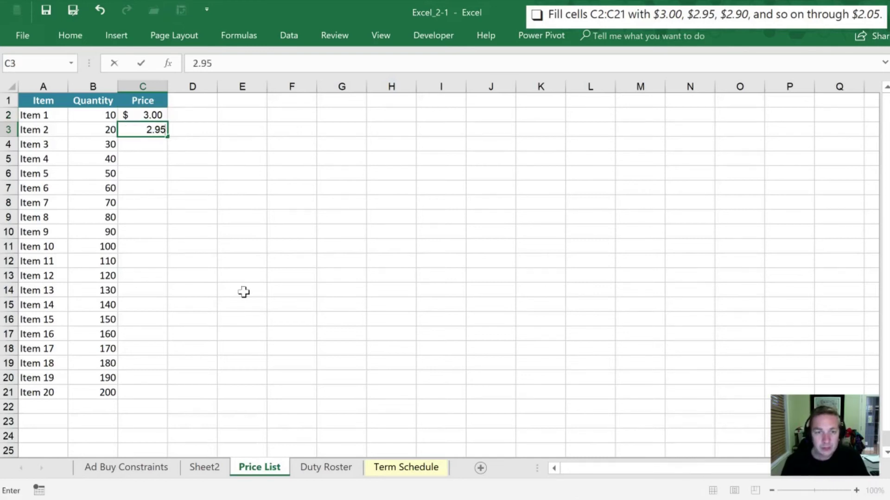
key(Return)
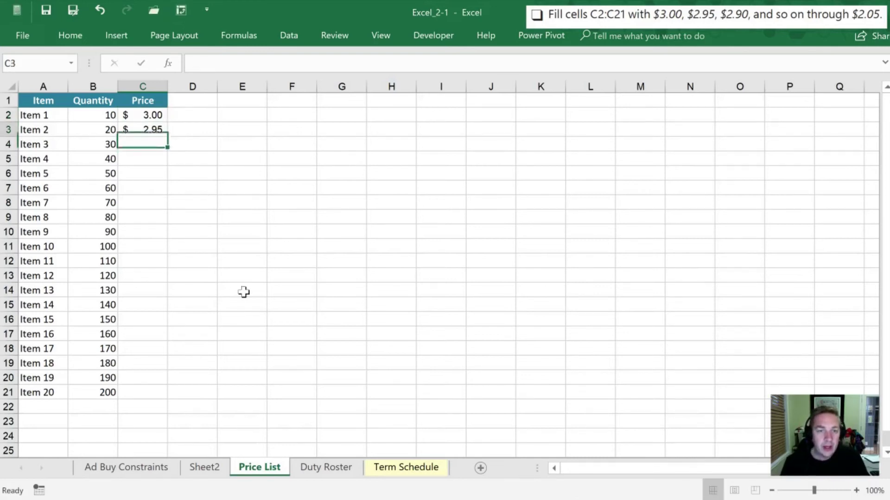
- Extend the $3.00, $2.95 price series down to C21, ending at $2.05
key(Up)
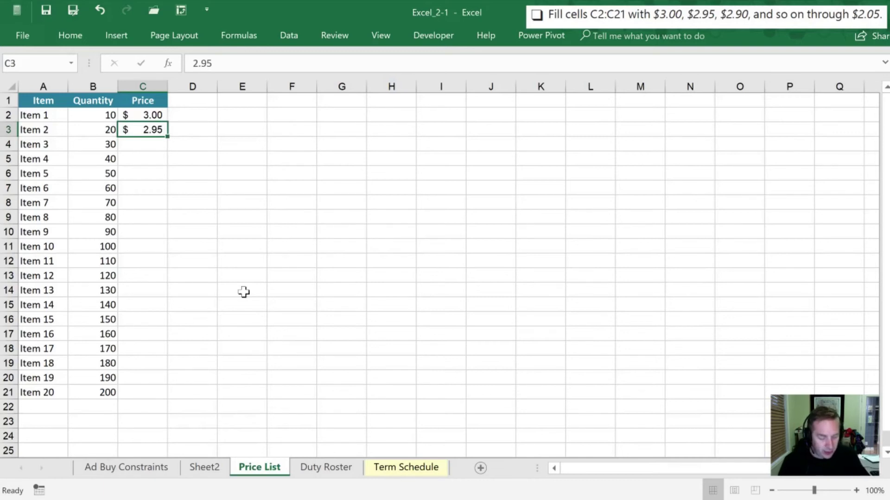
key(alt)
key(Escape)
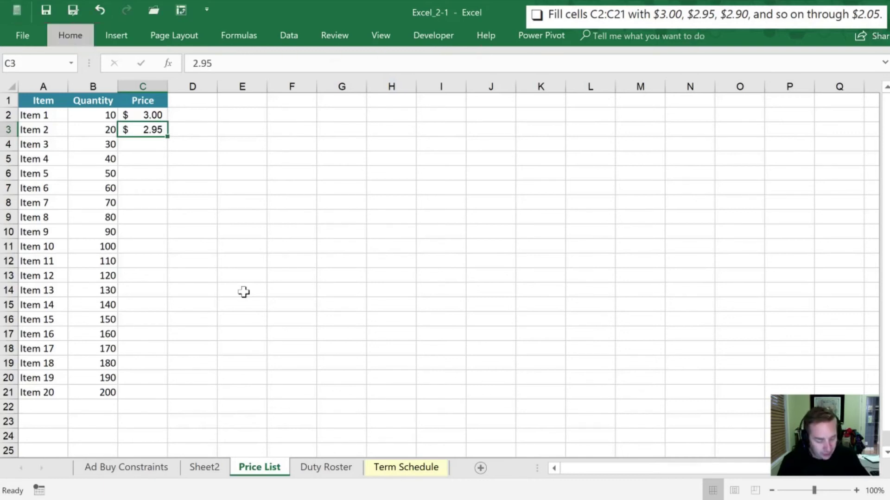
key(ctrl+e)
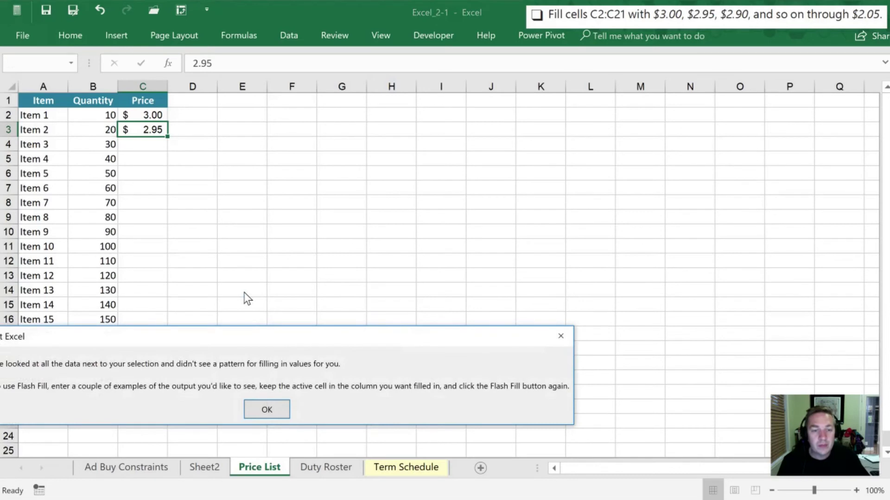
click(261, 410)
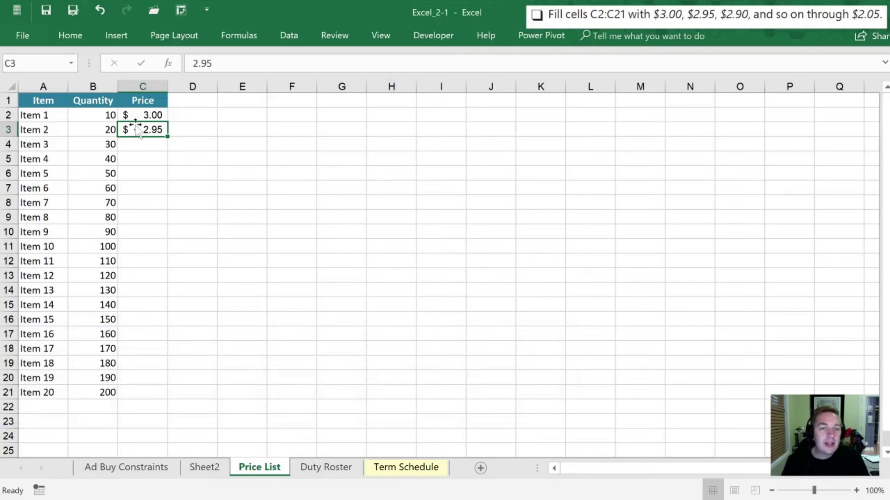
drag(134, 117, 138, 124)
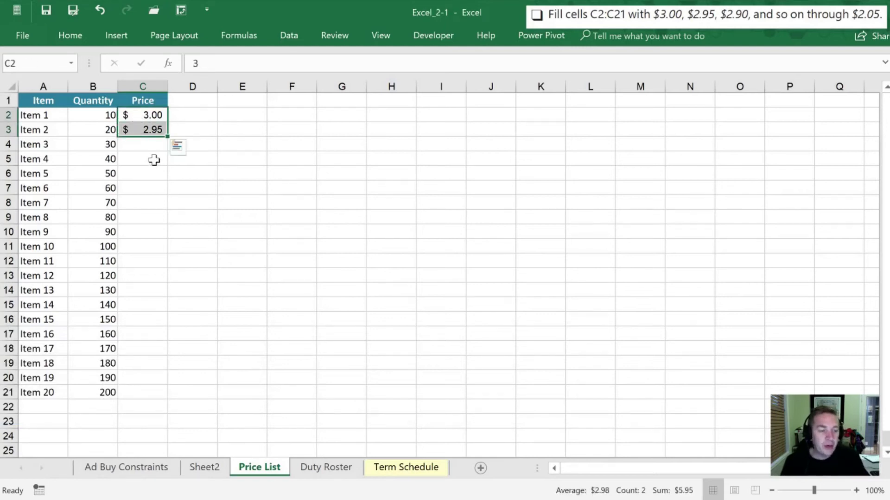
drag(167, 137, 149, 392)
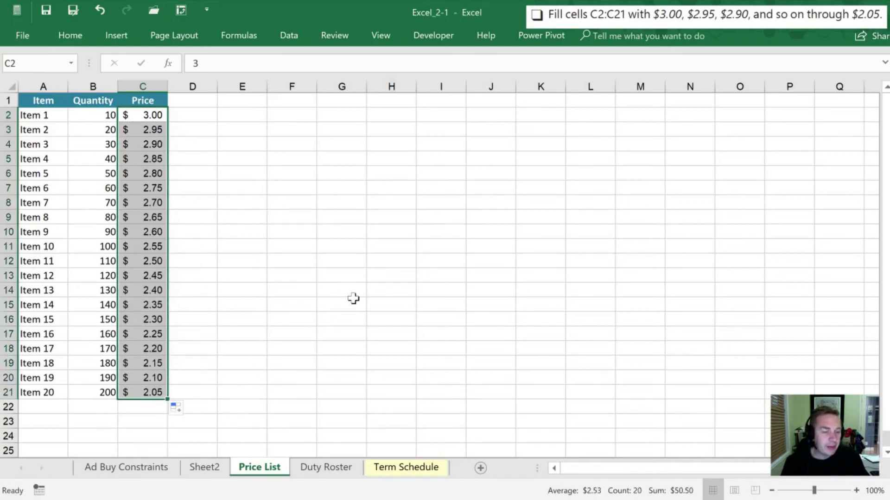
click(283, 238)
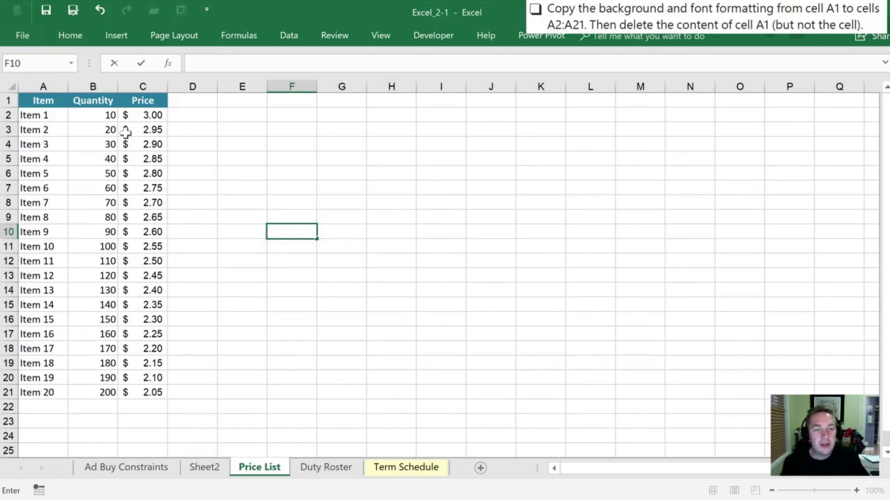
- Copy A1's teal background and bold white font onto A2:A21 with Format Painter
click(37, 99)
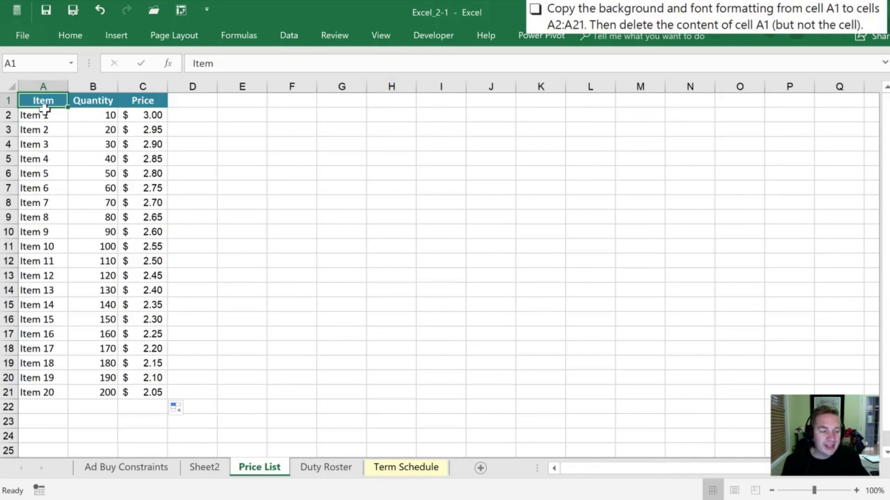
click(69, 36)
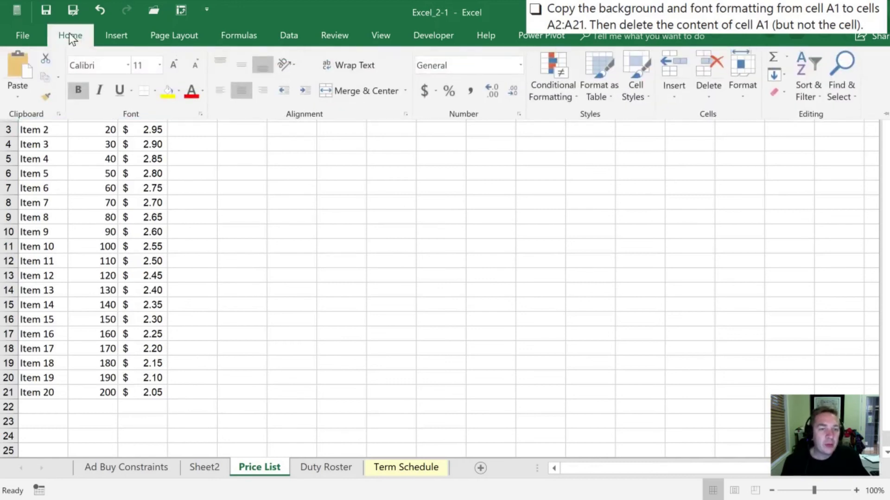
click(243, 256)
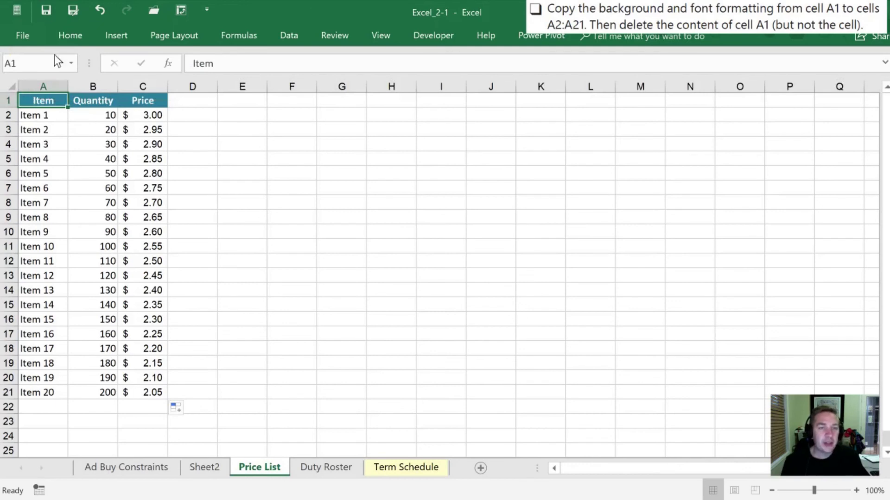
click(60, 41)
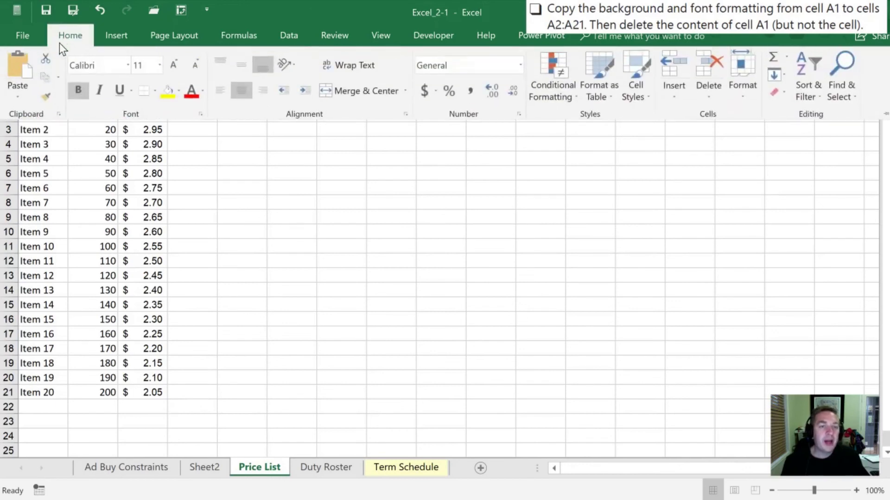
click(44, 98)
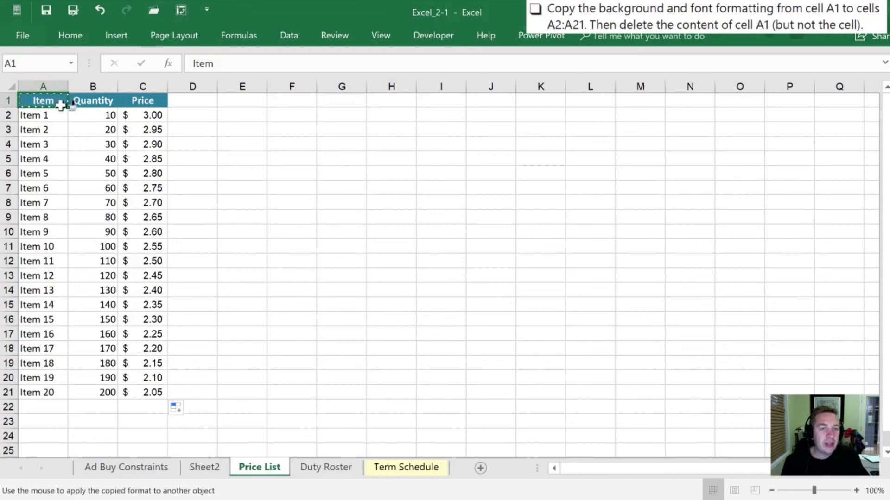
drag(38, 116, 36, 390)
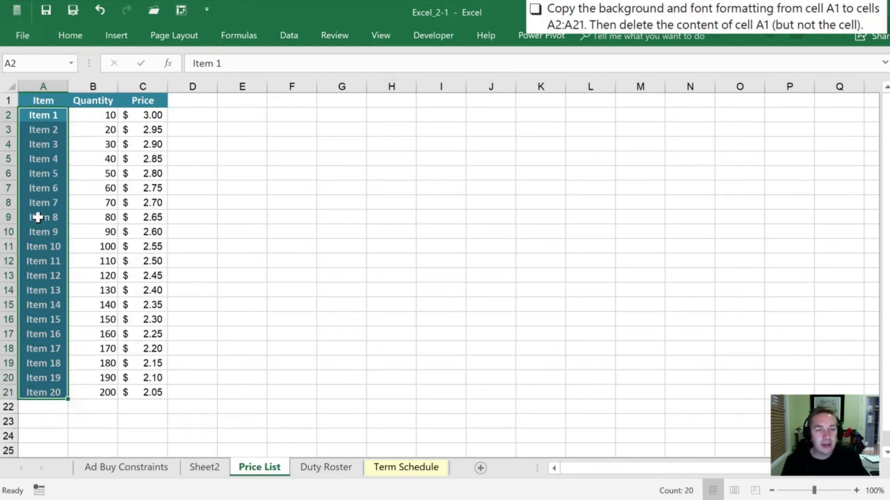
- Delete the word Item from A1, leaving the teal-formatted cell blank
click(44, 102)
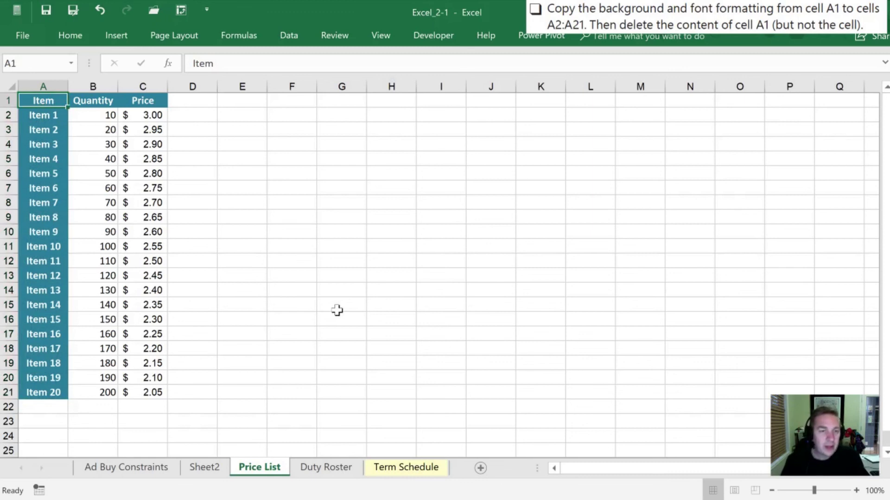
key(Delete)
key(Down)
key(Down)
key(Down)
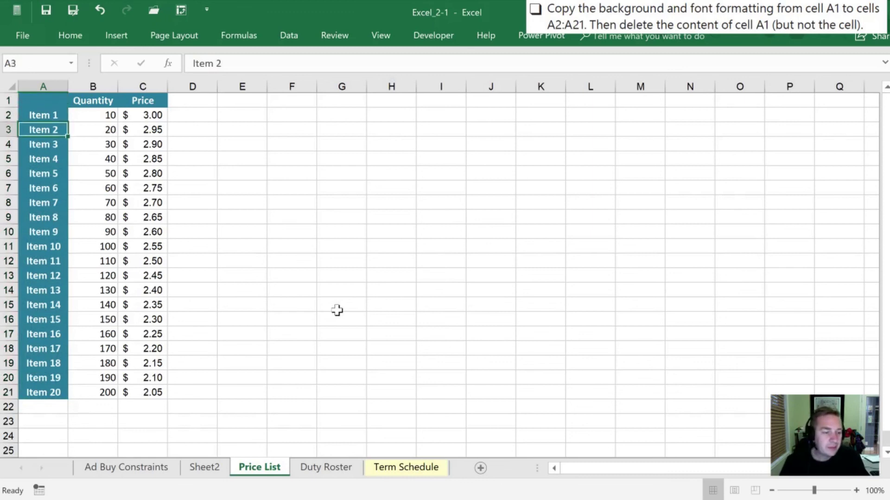